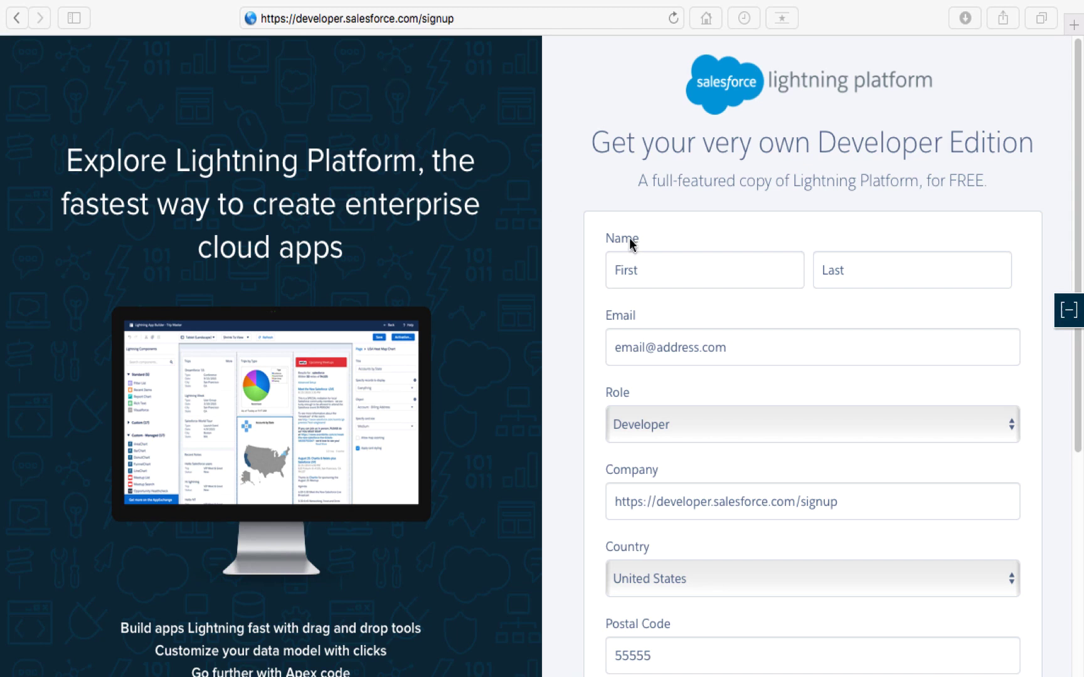
# Check the role list and keep Developer as the selected role
pyautogui.scroll(-2, 698, 289)
pyautogui.scroll(-2, 698, 288)
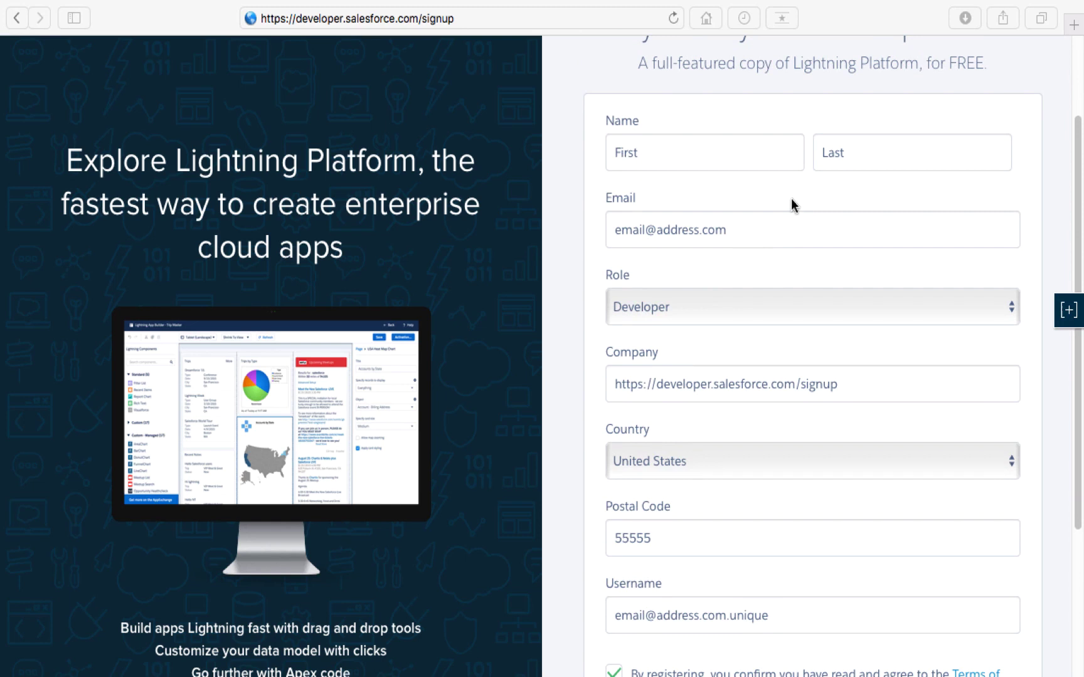
pyautogui.click(742, 310)
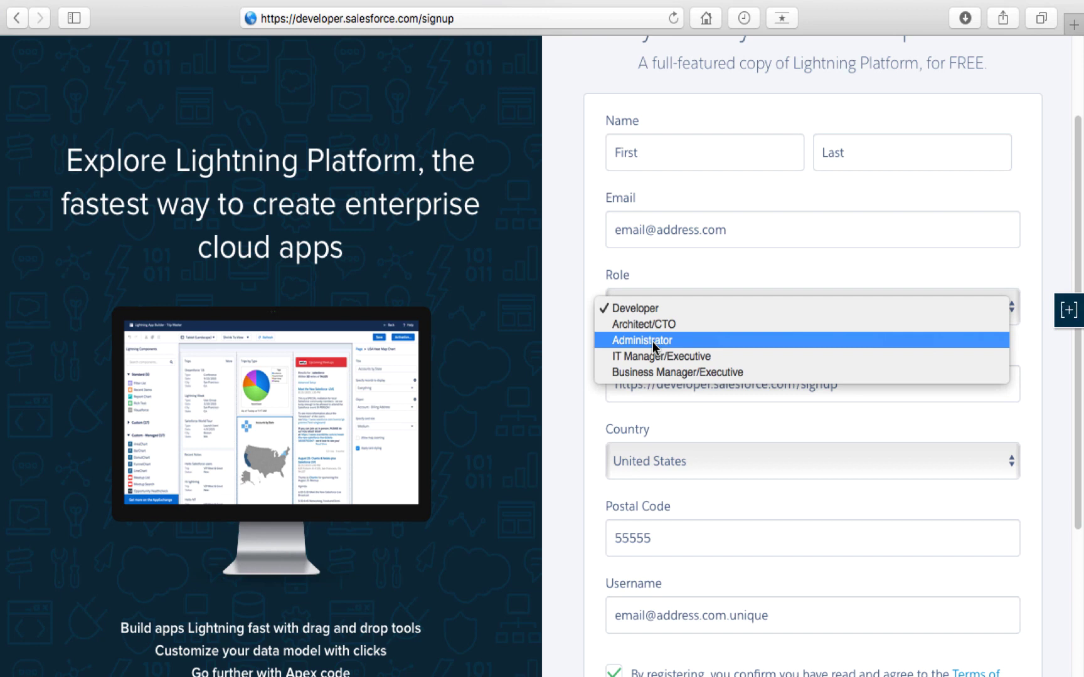
pyautogui.click(551, 338)
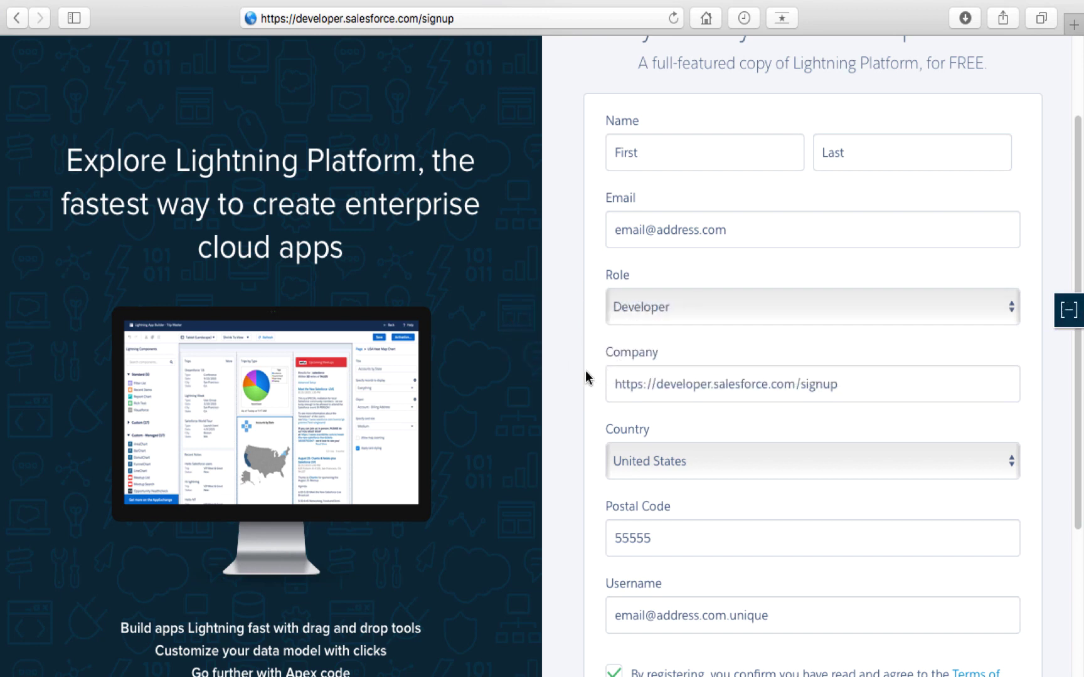
# Overwrite the web address in the Company field with the company's name
pyautogui.scroll(-3, 581, 411)
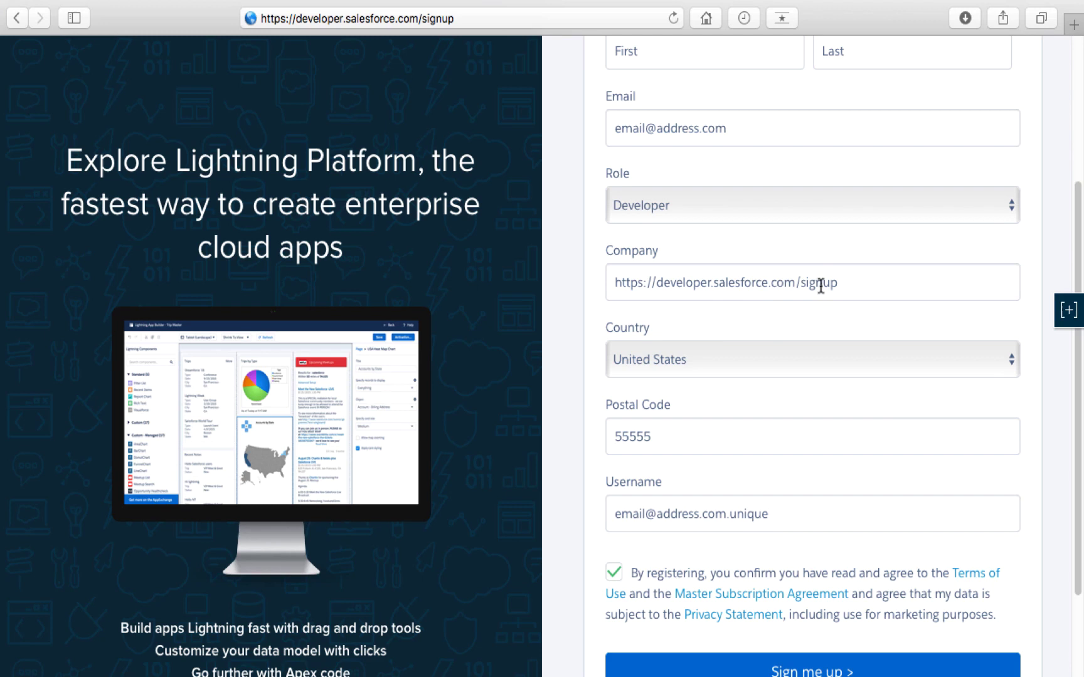
pyautogui.moveTo(841, 283); pyautogui.dragTo(609, 284)
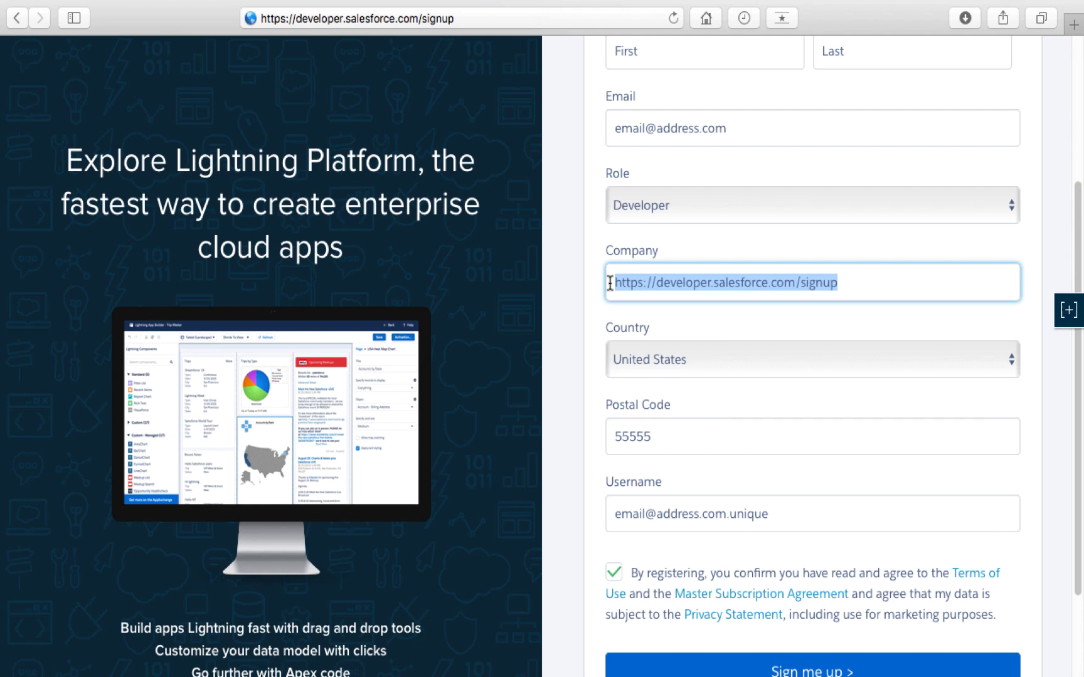
pyautogui.write('Mike')
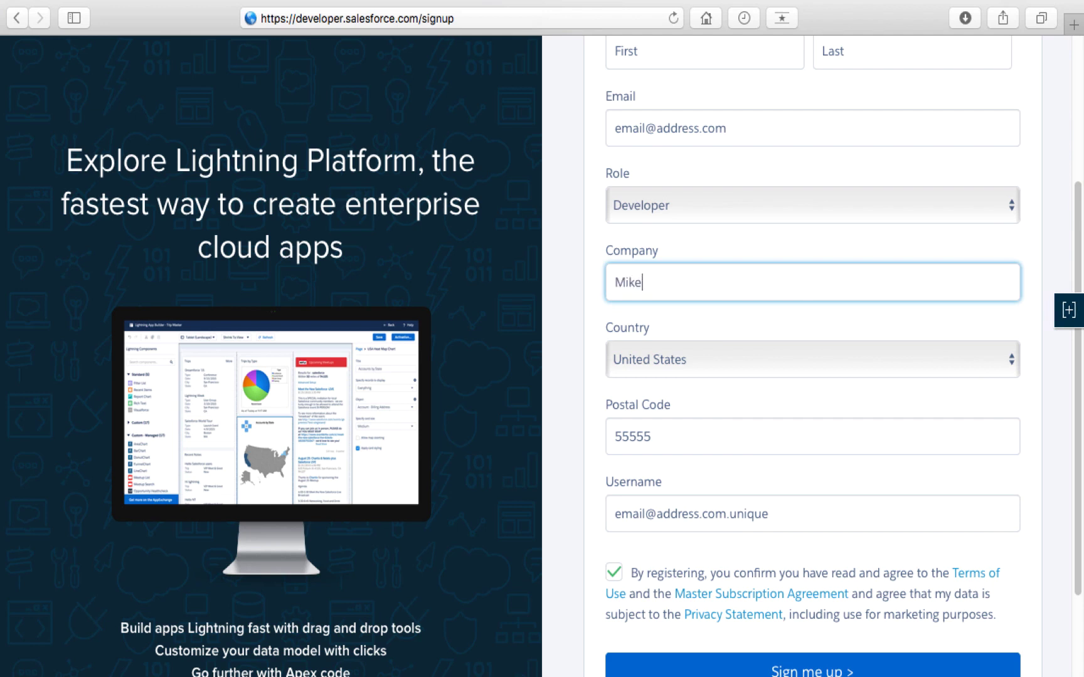
pyautogui.write(' Wheeler Media')
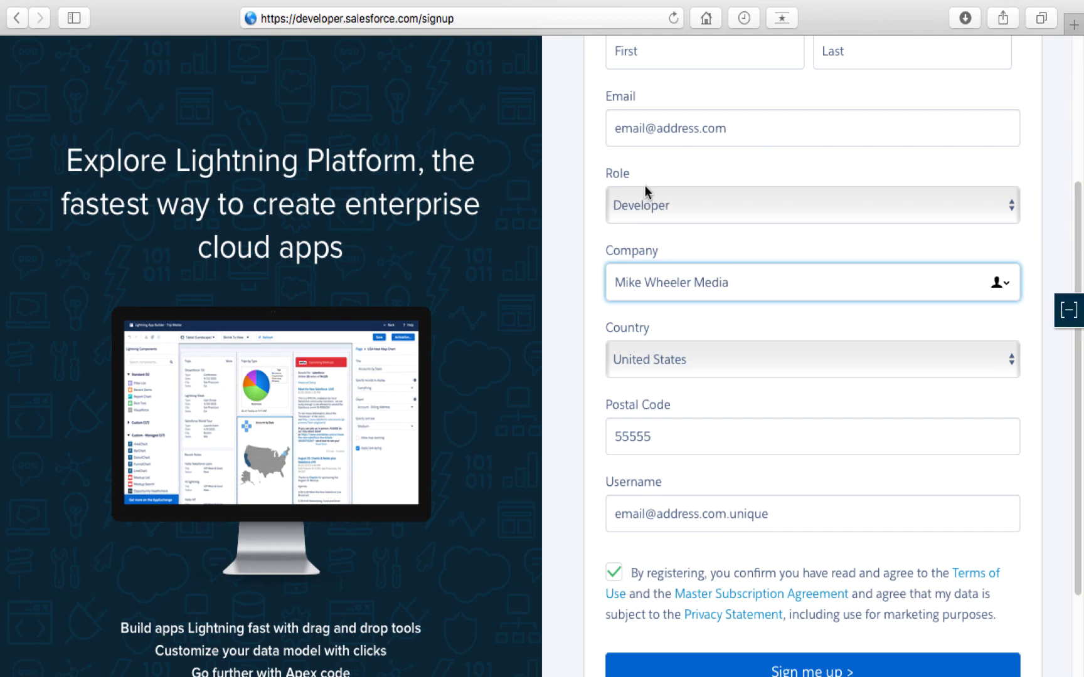
pyautogui.click(669, 155)
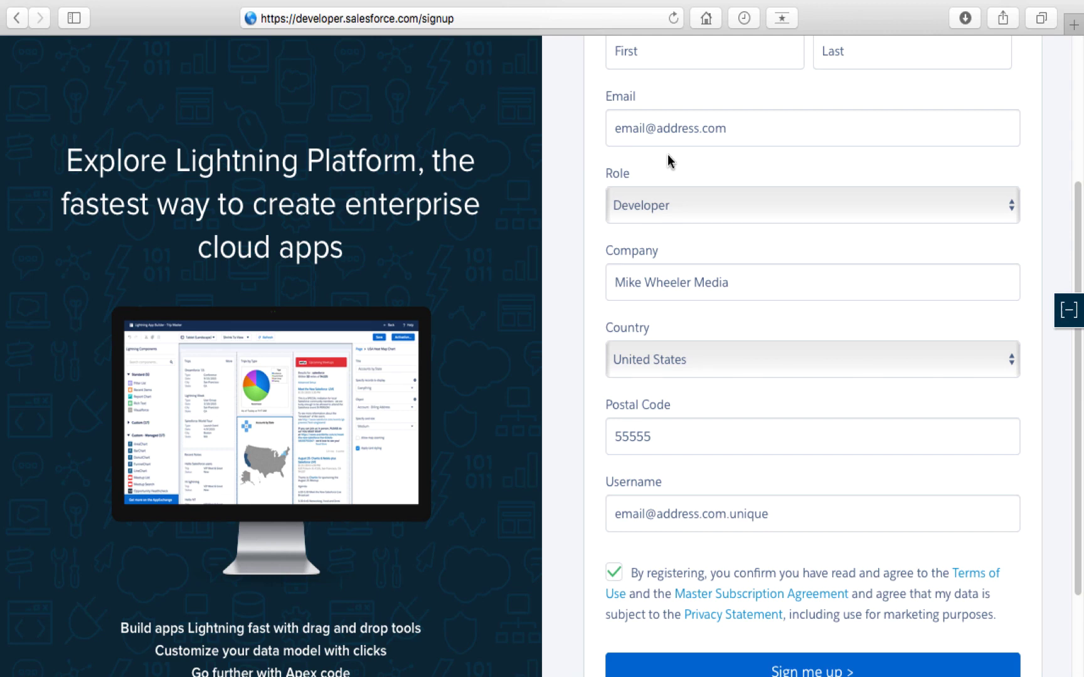
# Strip the '.unique' ending from the Username field's email address
pyautogui.click(616, 519)
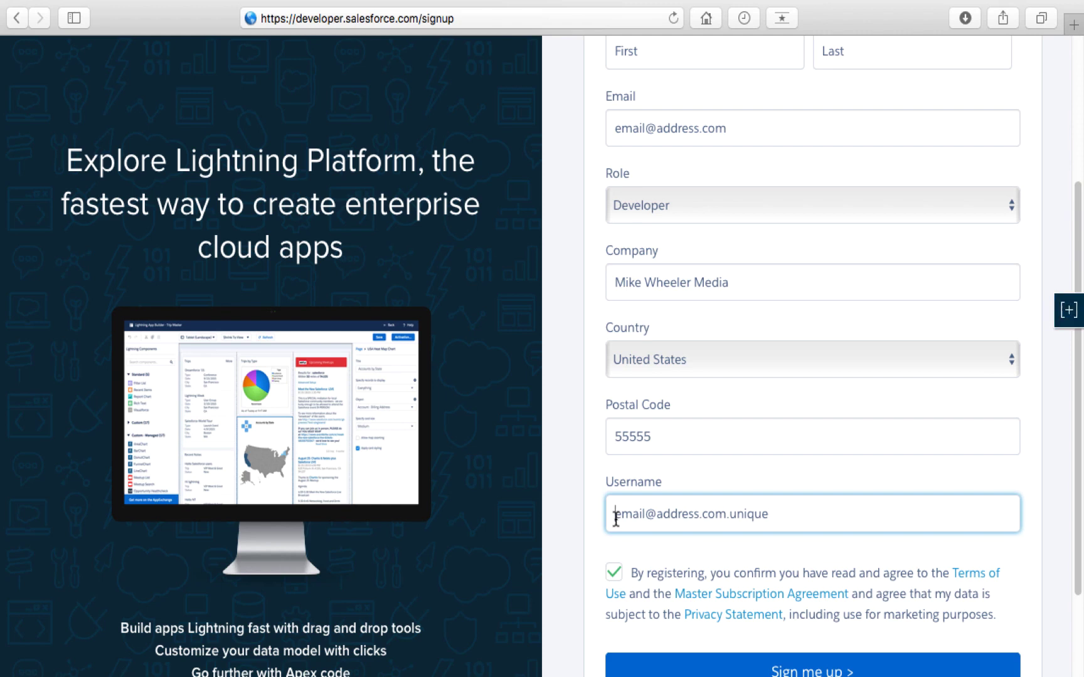
pyautogui.doubleClick(758, 515)
pyautogui.click(771, 514)
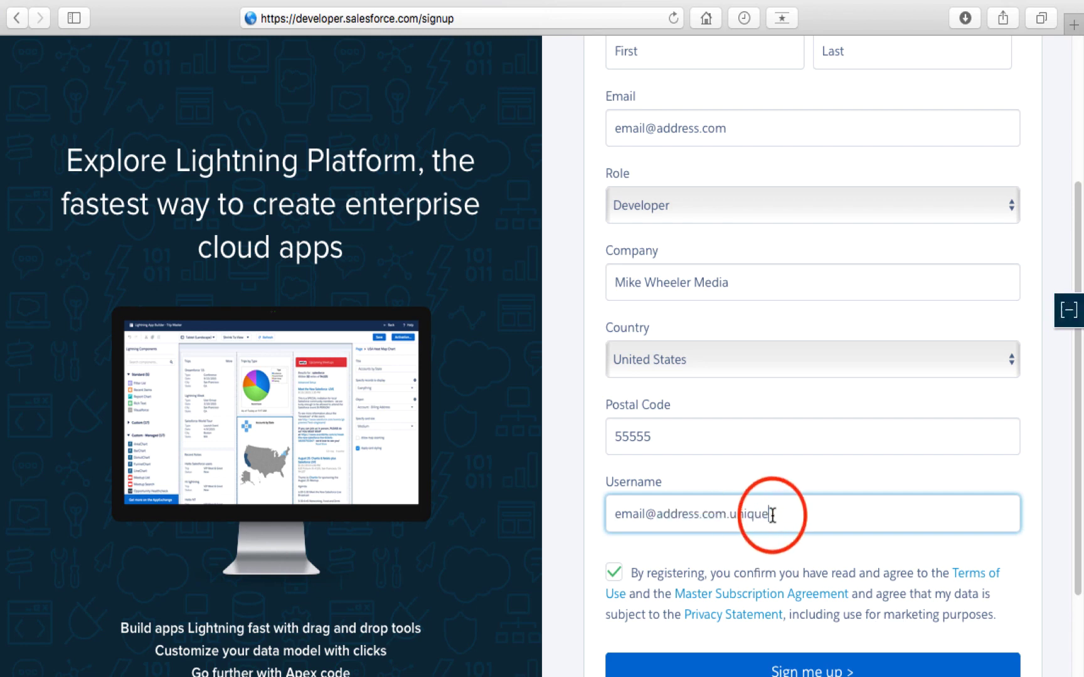
pyautogui.press('BackSpace')
pyautogui.press('BackSpace')
pyautogui.press('BackSpace')
pyautogui.press('BackSpace')
pyautogui.press('BackSpace')
pyautogui.press('BackSpace')
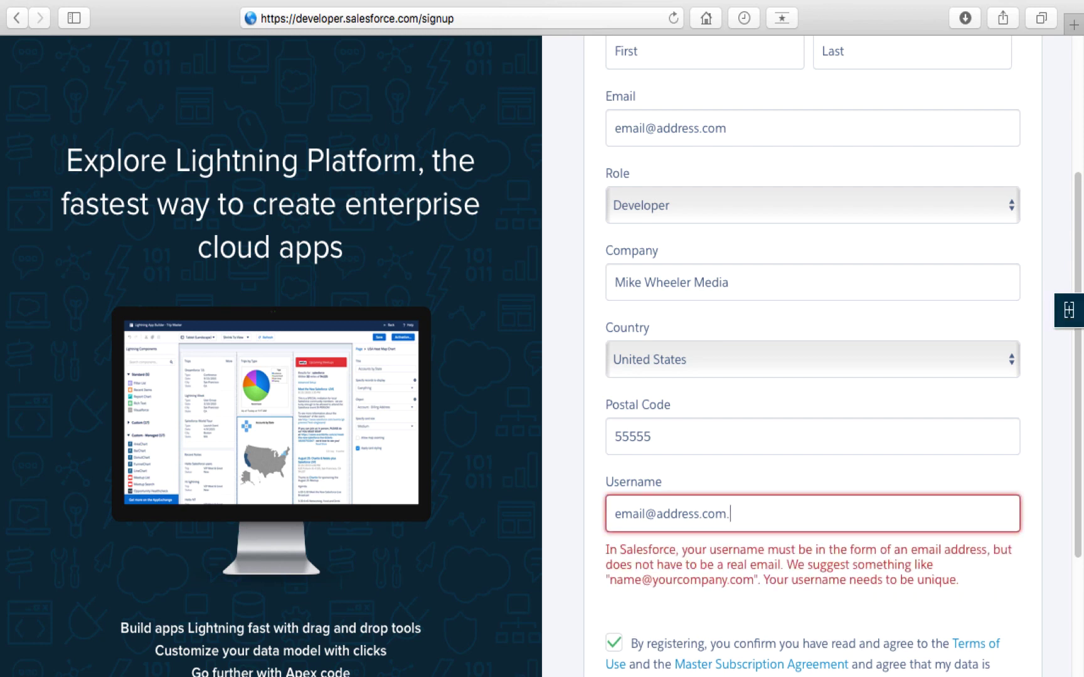
pyautogui.press('BackSpace')
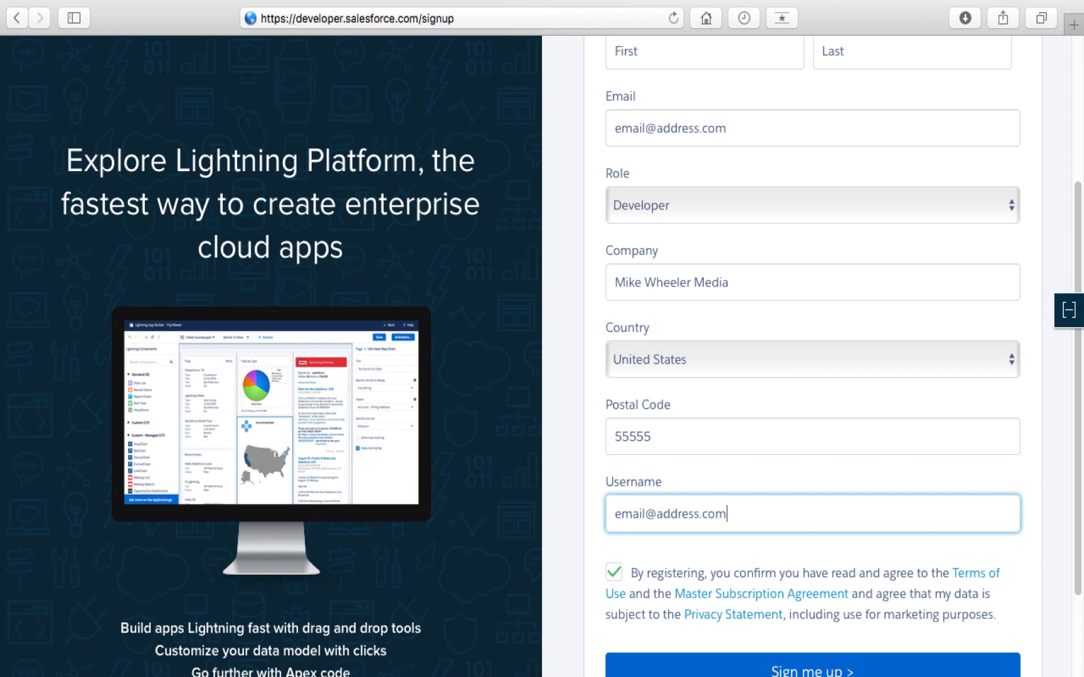
# Try '.bootcamp' and 'workshop' as username endings, then settle on '.ai'
pyautogui.write('.')
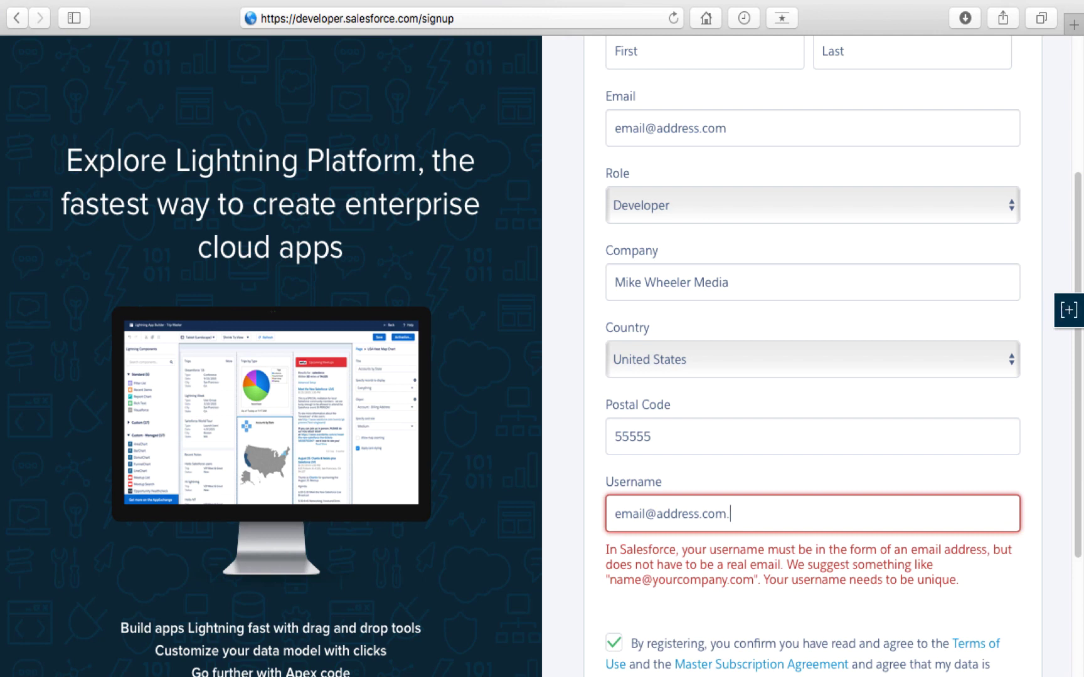
pyautogui.write('bootcamp')
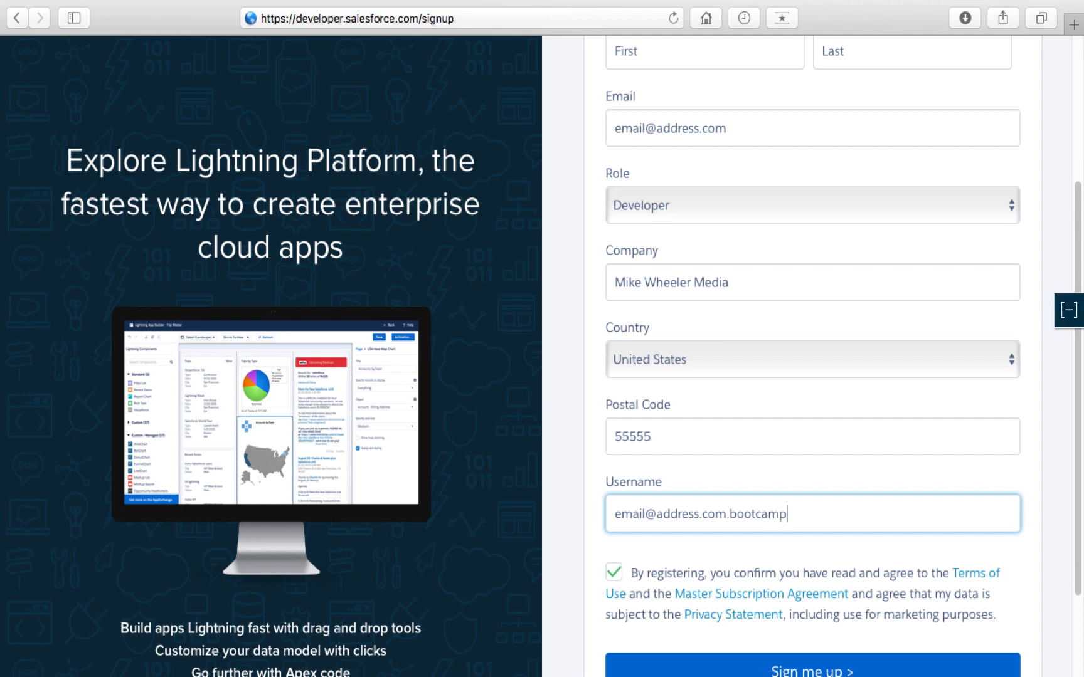
pyautogui.press('BackSpace')
pyautogui.press('BackSpace')
pyautogui.press('BackSpace')
pyautogui.press('BackSpace')
pyautogui.press('BackSpace')
pyautogui.press('BackSpace')
pyautogui.press('BackSpace')
pyautogui.press('BackSpace')
pyautogui.write('workshop')
pyautogui.press('BackSpace')
pyautogui.press('BackSpace')
pyautogui.press('BackSpace')
pyautogui.press('BackSpace')
pyautogui.press('BackSpace')
pyautogui.press('BackSpace')
pyautogui.press('BackSpace')
pyautogui.press('BackSpace')
pyautogui.write('ai')
# Submit the completed signup form with 'Sign me up'
pyautogui.scroll(-3, 728, 582)
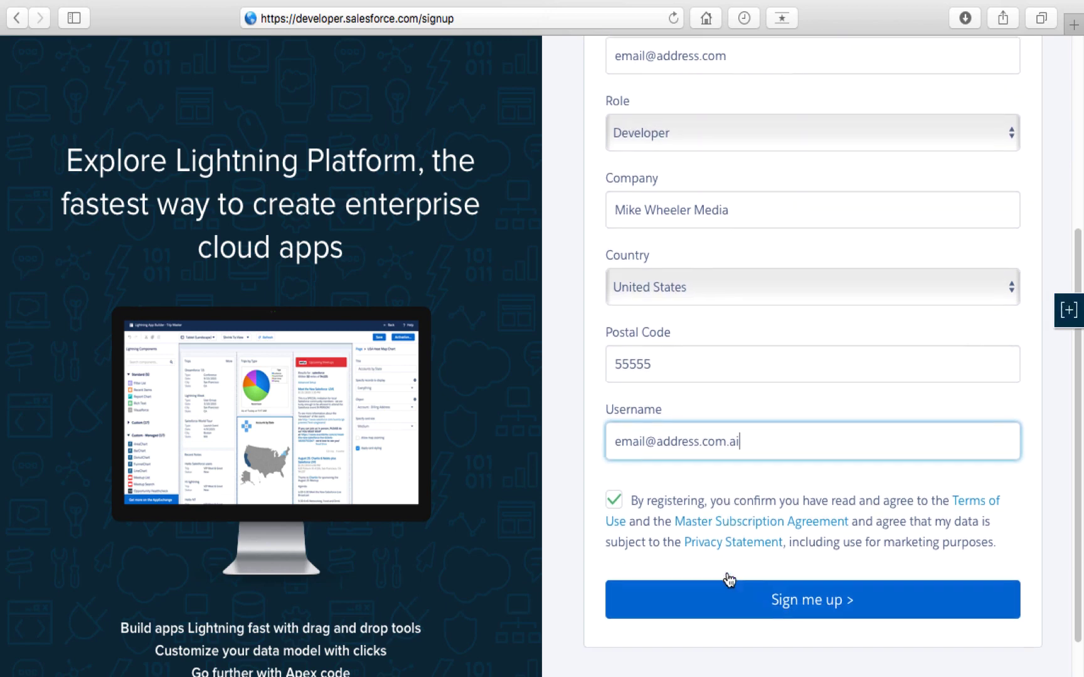
pyautogui.click(740, 567)
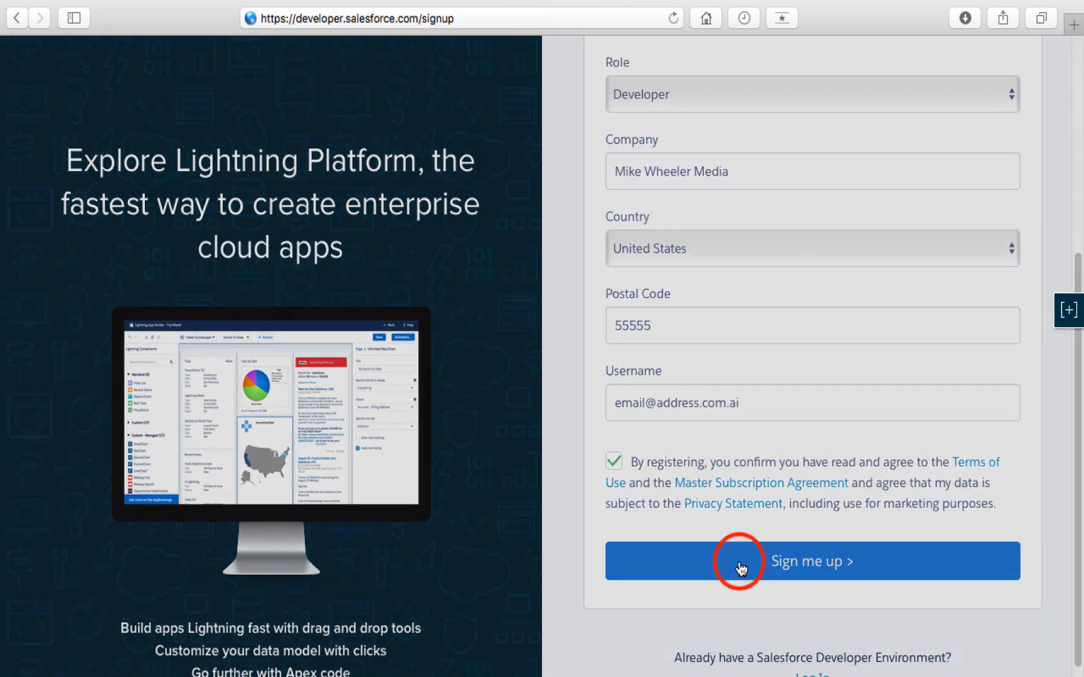